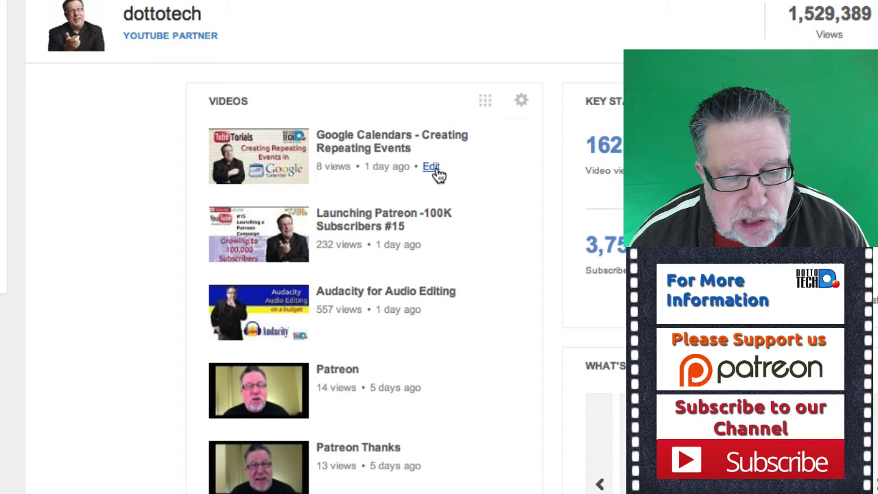
Step: Open the video "Google Calendars - Creating Repeating Events" for editing and set its privacy to Public
{"action": "left_click", "coordinate": [433, 167]}
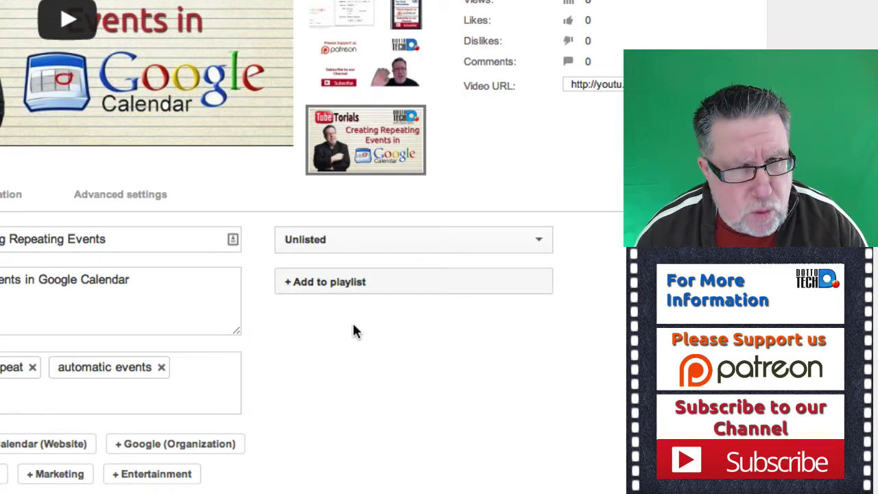
{"action": "left_click", "coordinate": [335, 244]}
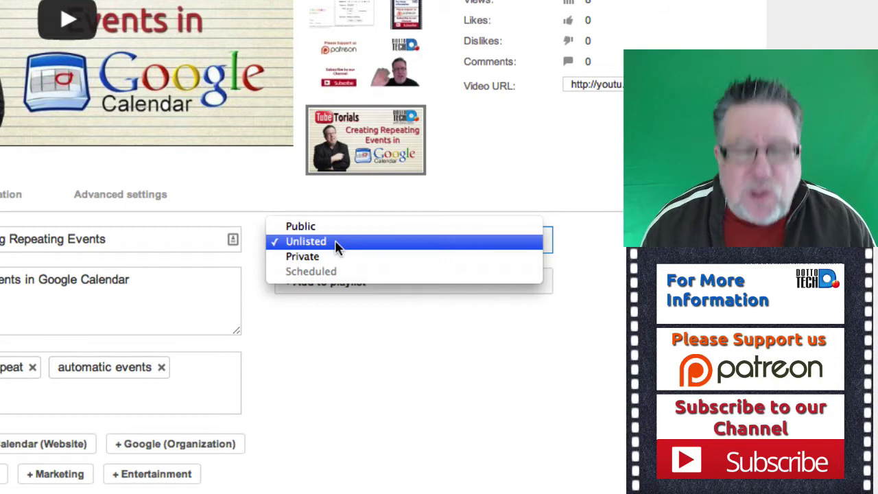
{"action": "left_click", "coordinate": [336, 246]}
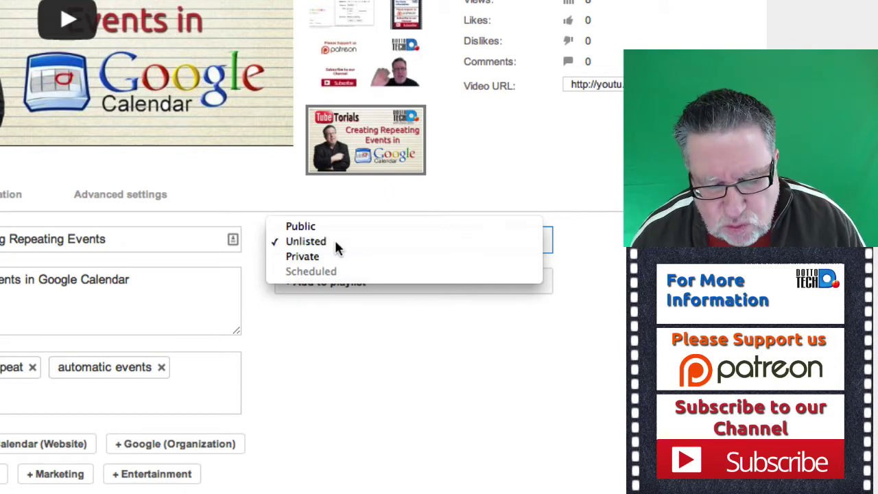
{"action": "left_click", "coordinate": [358, 240]}
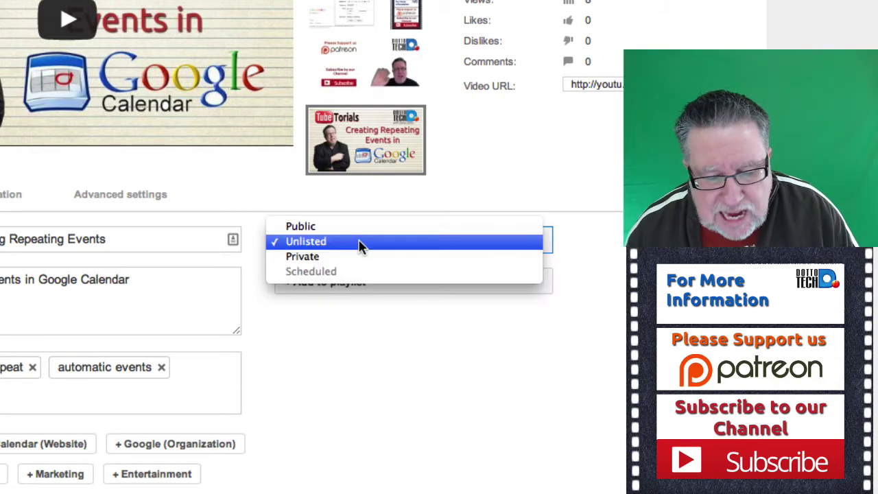
{"action": "left_click", "coordinate": [358, 229]}
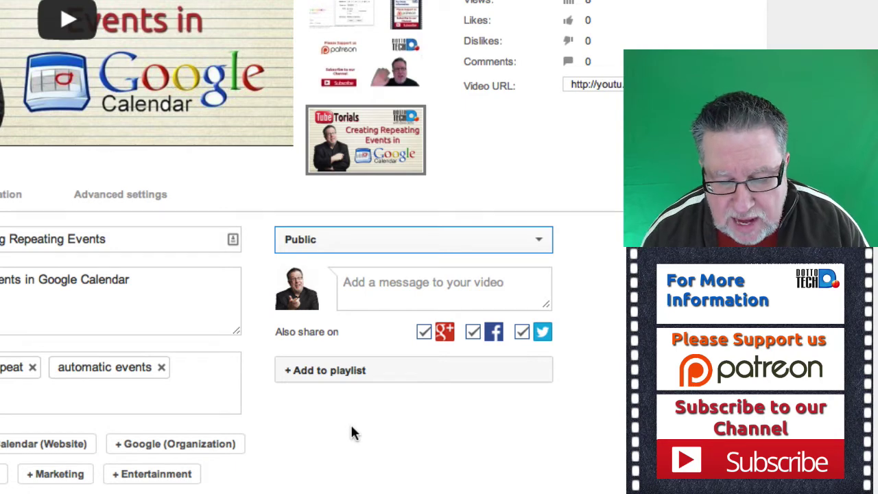
Step: Try to connect Facebook for sharing the video, and return to the video's editing page
{"action": "left_click", "coordinate": [427, 282]}
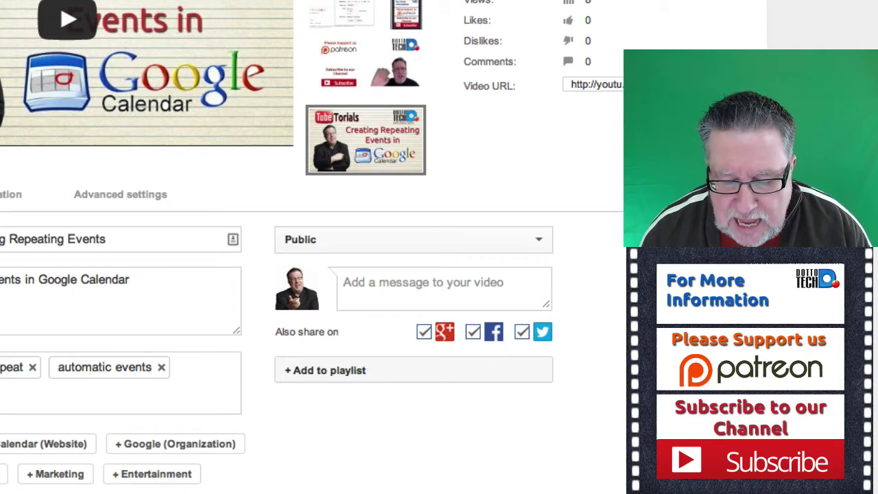
{"action": "left_click", "coordinate": [493, 333]}
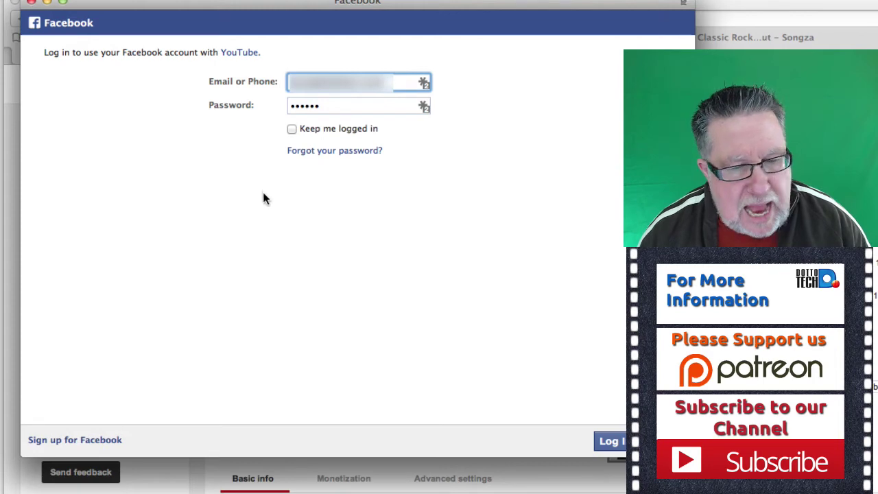
{"action": "left_click", "coordinate": [612, 441]}
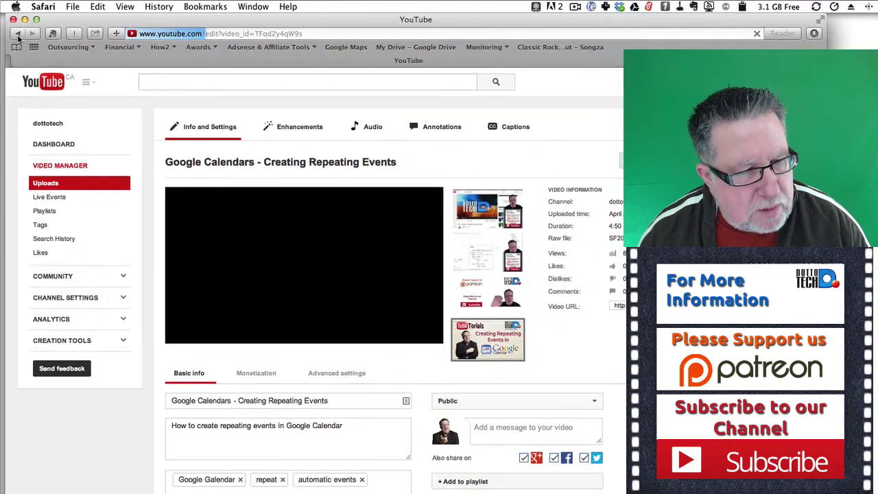
{"action": "left_click", "coordinate": [18, 34]}
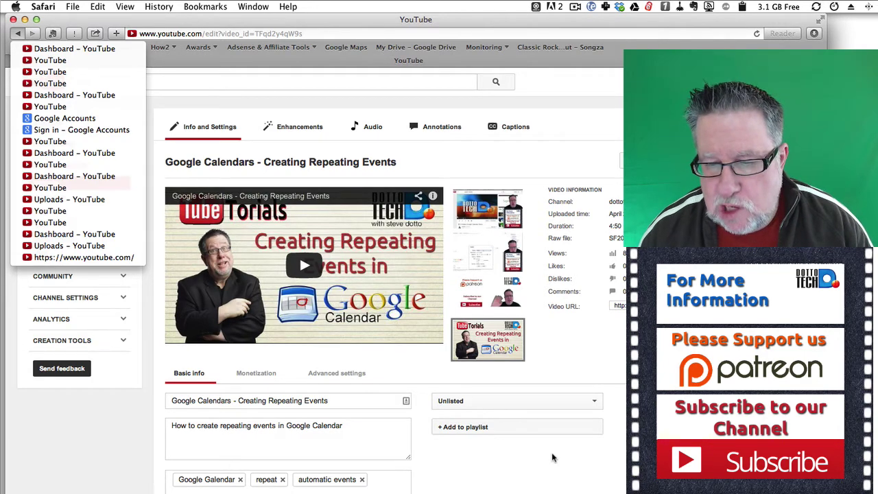
Step: Open the YouTube account settings and examine the connected accounts and the editing options for Twitter
{"action": "left_click", "coordinate": [605, 102]}
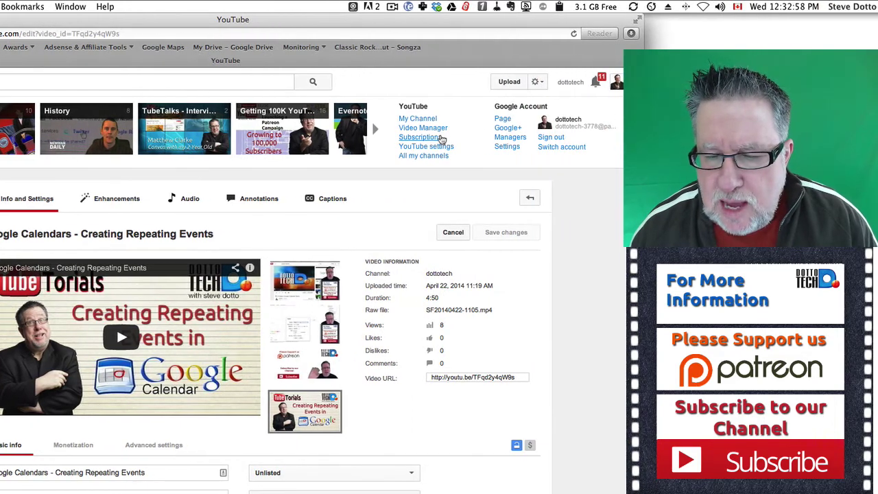
{"action": "left_click", "coordinate": [433, 147]}
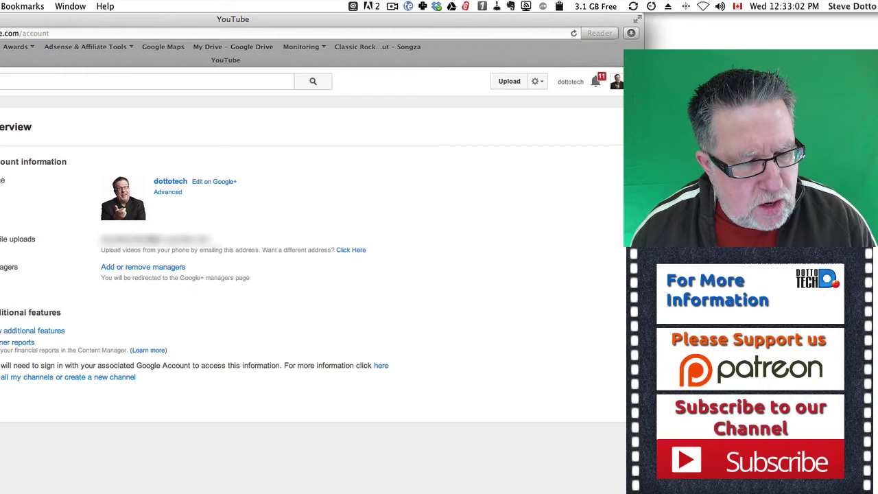
{"action": "left_click", "coordinate": [55, 98]}
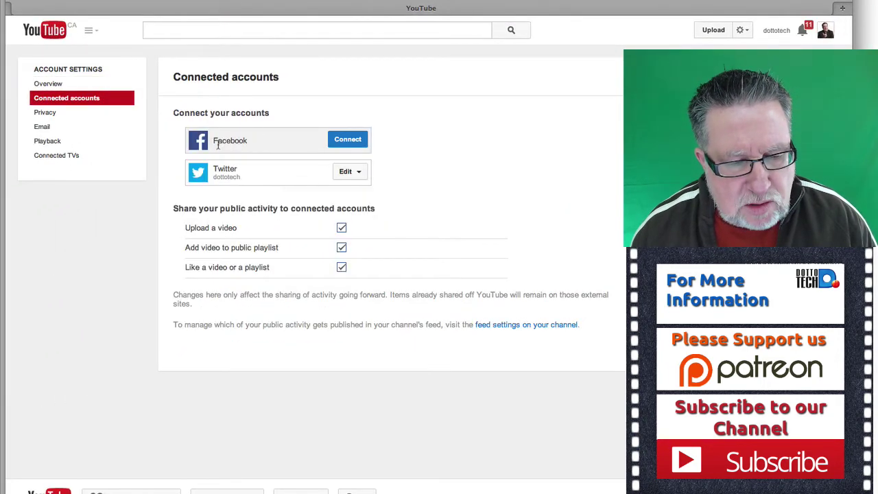
{"action": "left_click", "coordinate": [362, 173]}
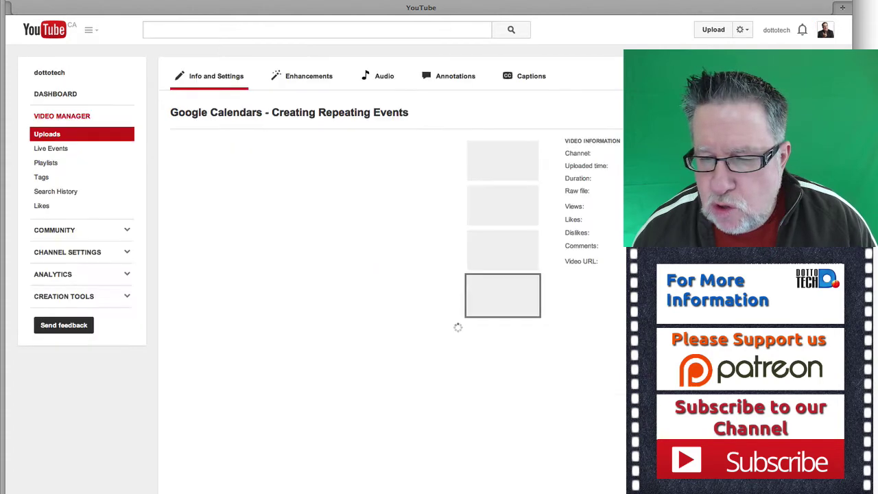
Step: Return to the channel dashboard and open the full list of recent comments
{"action": "left_click", "coordinate": [777, 32]}
{"action": "left_click", "coordinate": [777, 34]}
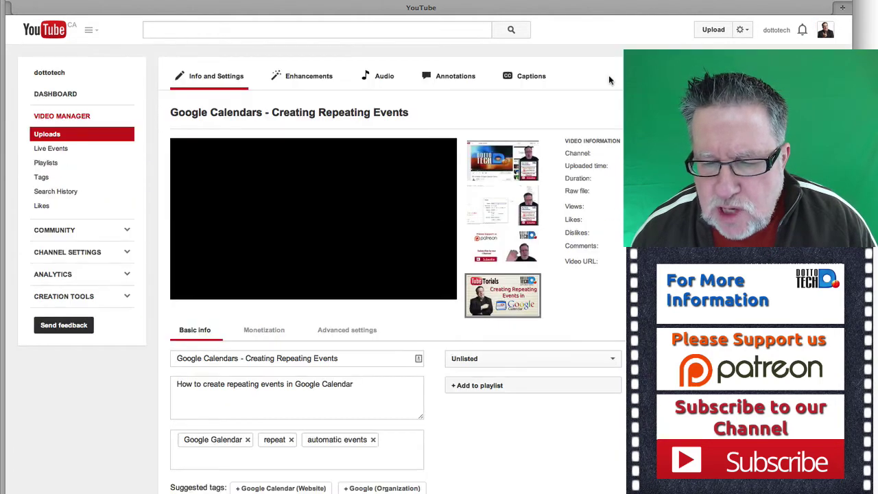
{"action": "left_click", "coordinate": [778, 31]}
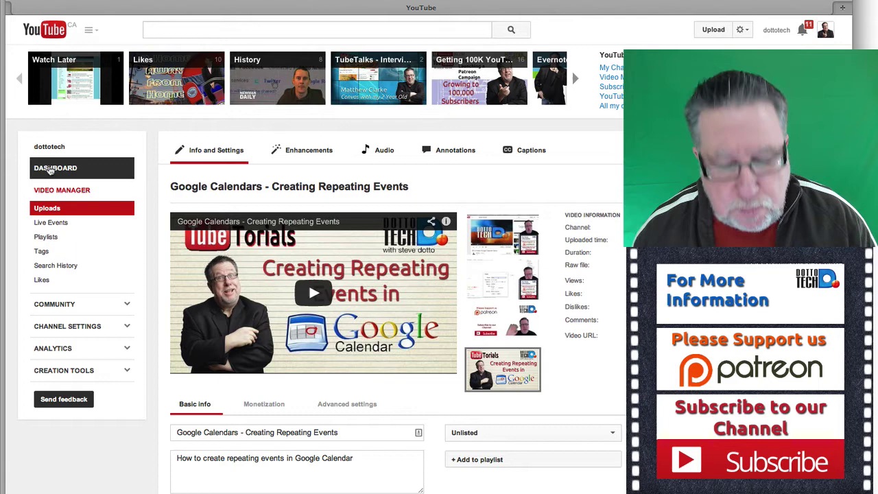
{"action": "left_click", "coordinate": [49, 169]}
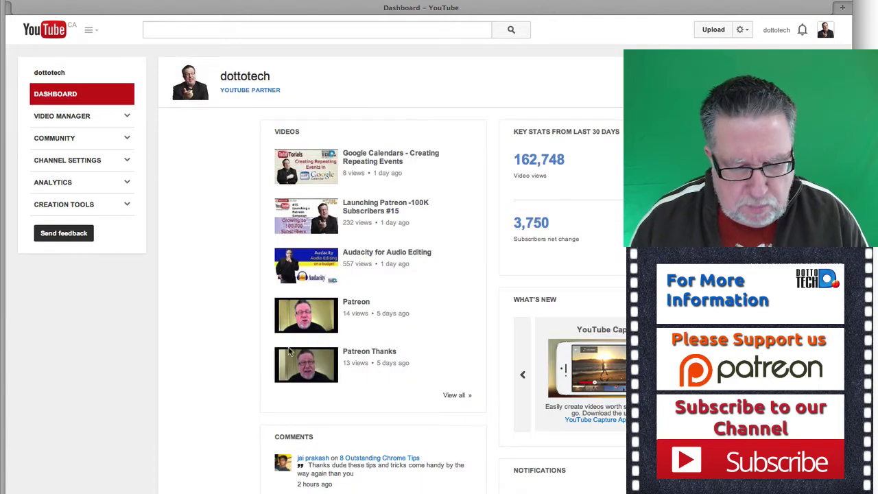
{"action": "scroll", "coordinate": [321, 289], "scroll_direction": "down", "scroll_amount": 3}
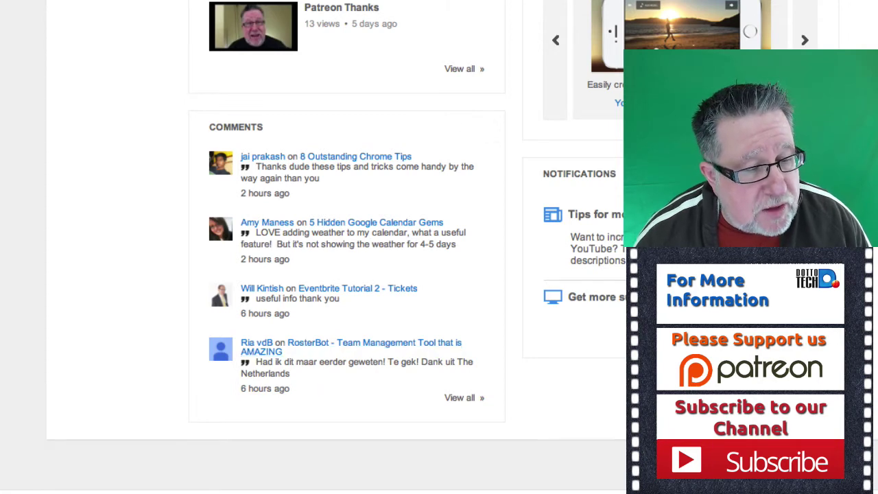
Step: Copy the text of the Dutch comment left on the "RosterBot - Team Management Tool that is AMAZING" video
{"action": "scroll", "coordinate": [4, 10], "scroll_direction": "up", "scroll_amount": 3}
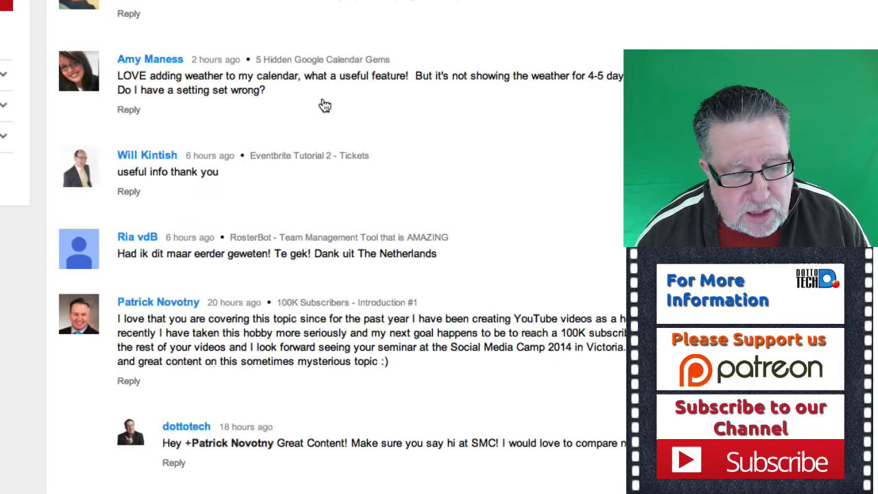
{"action": "scroll", "coordinate": [455, 373], "scroll_direction": "down", "scroll_amount": 3}
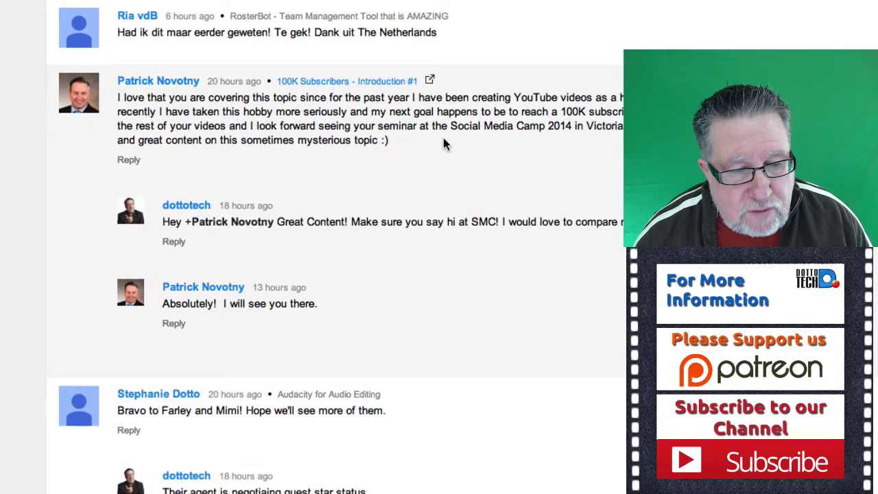
{"action": "scroll", "coordinate": [425, 100], "scroll_direction": "up", "scroll_amount": 1}
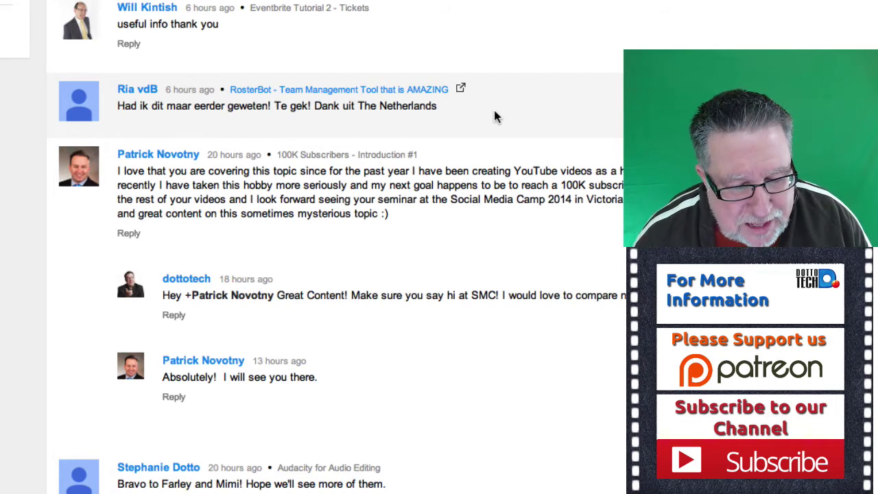
{"action": "left_click_drag", "start_coordinate": [443, 108], "coordinate": [118, 107]}
{"action": "key", "text": "super+c"}
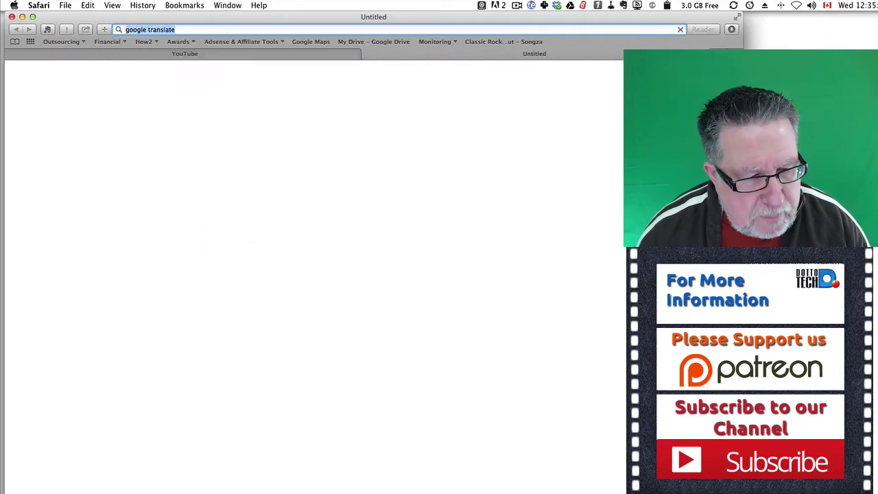
Step: Find Google Translate through a web search in a new tab and translate the copied comment into English
{"action": "key", "text": "Return"}
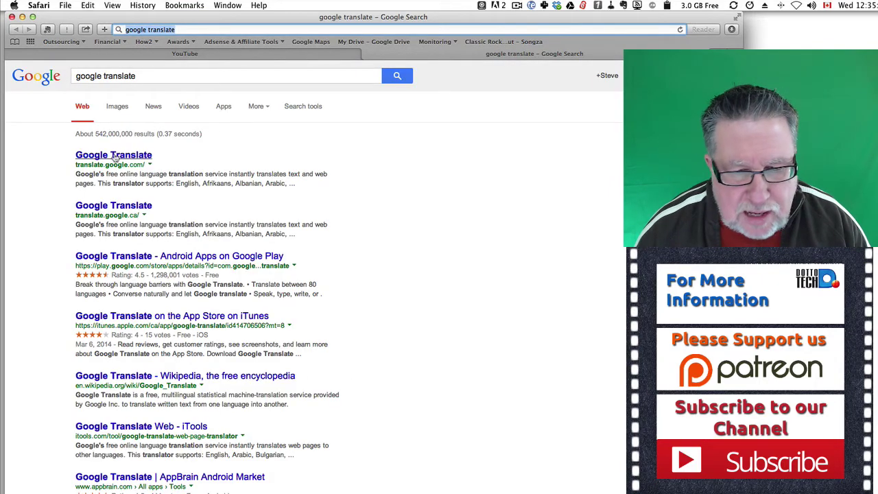
{"action": "left_click", "coordinate": [114, 156]}
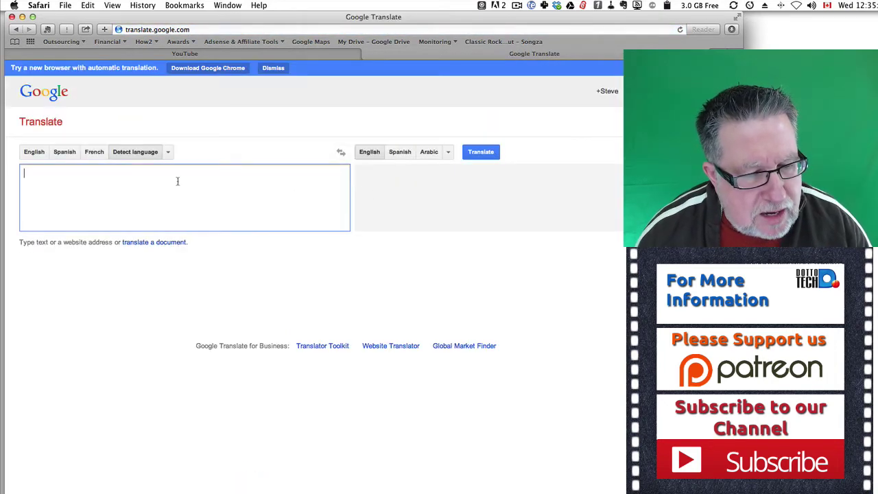
{"action": "key", "text": "super+v"}
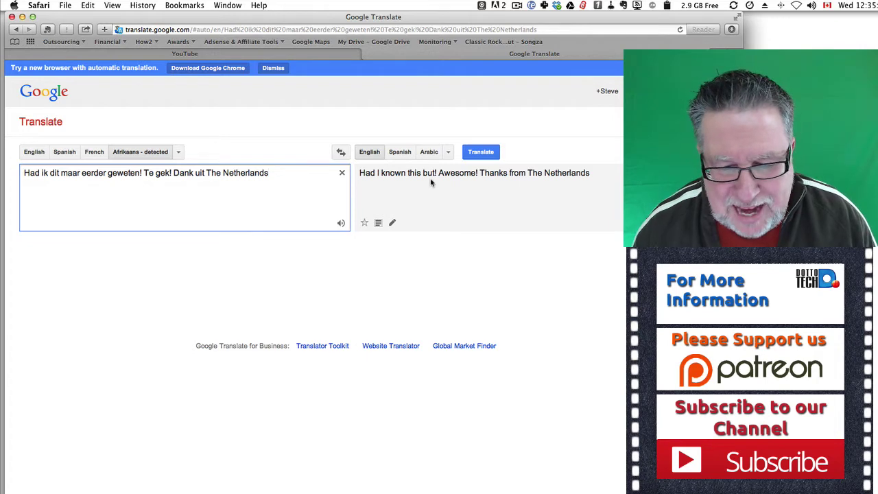
{"action": "left_click", "coordinate": [608, 172]}
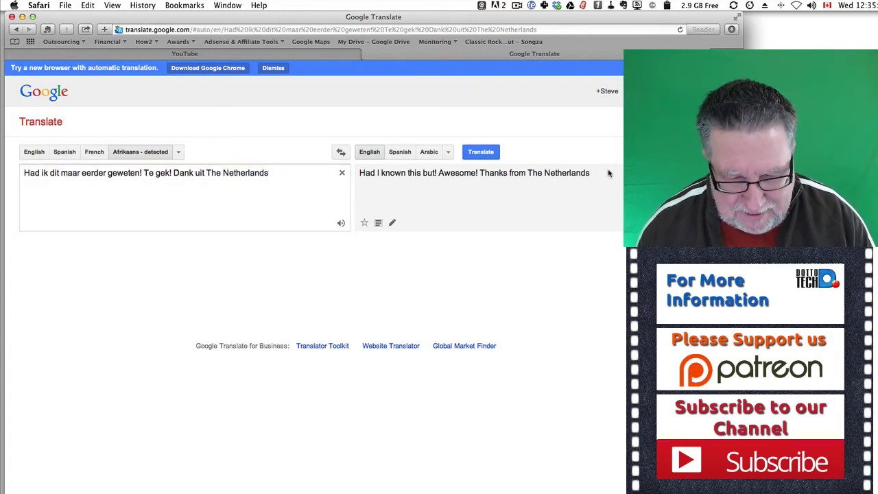
Step: Set the target language to Afrikaans and replace the source text with "Thanks fot the kind commenst,"
{"action": "left_click", "coordinate": [178, 152]}
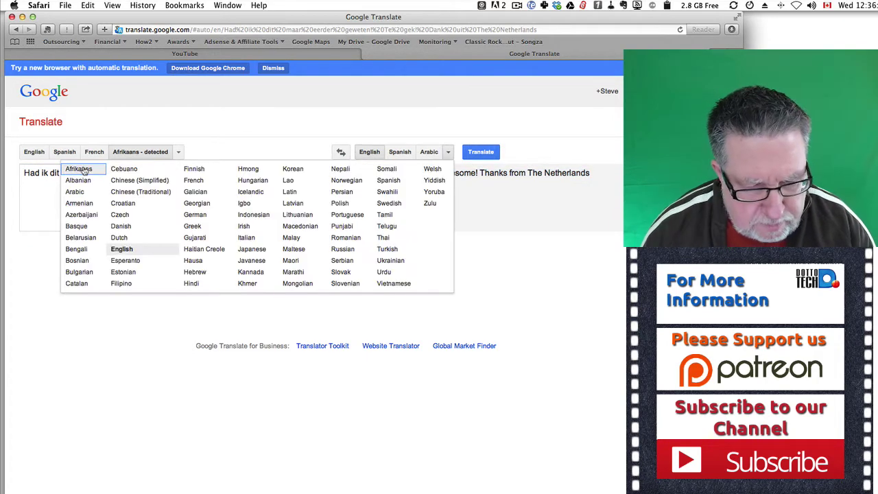
{"action": "left_click", "coordinate": [84, 171]}
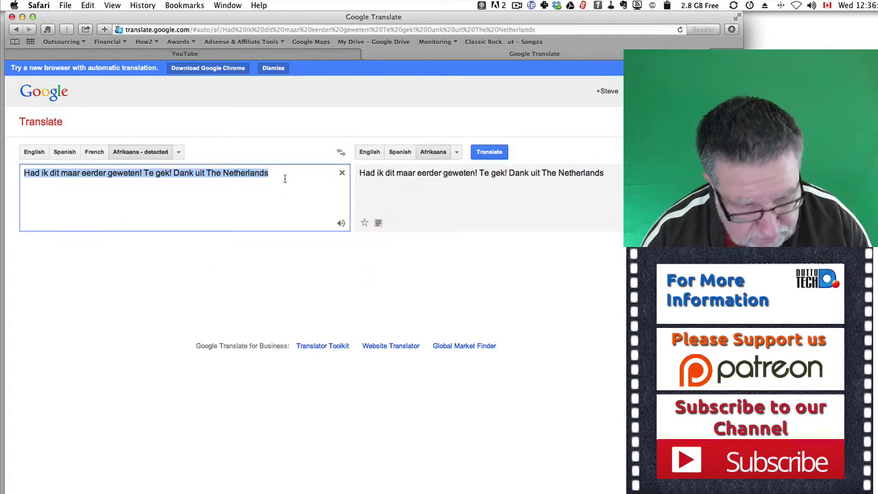
{"action": "type", "text": "Than"}
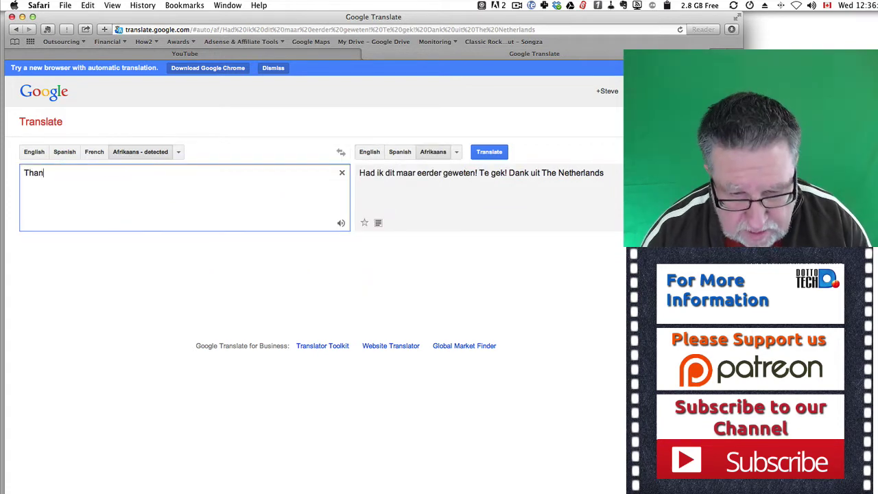
{"action": "type", "text": "ks"}
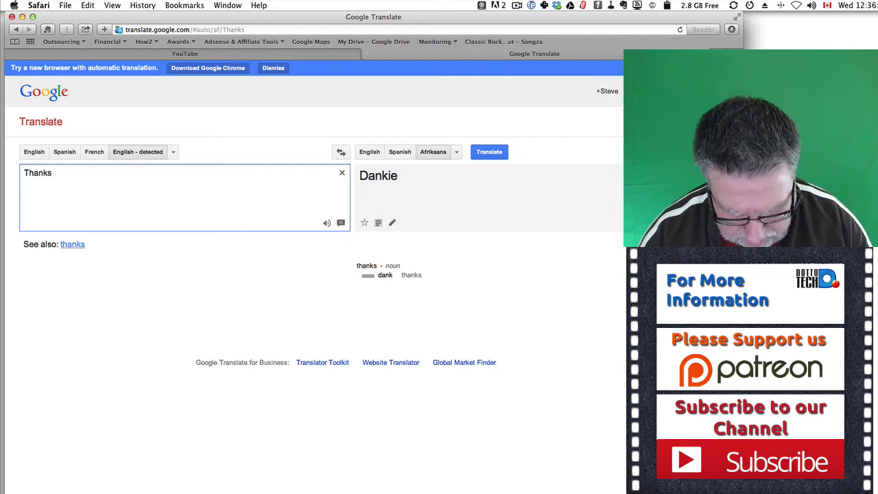
{"action": "type", "text": "fot the k"}
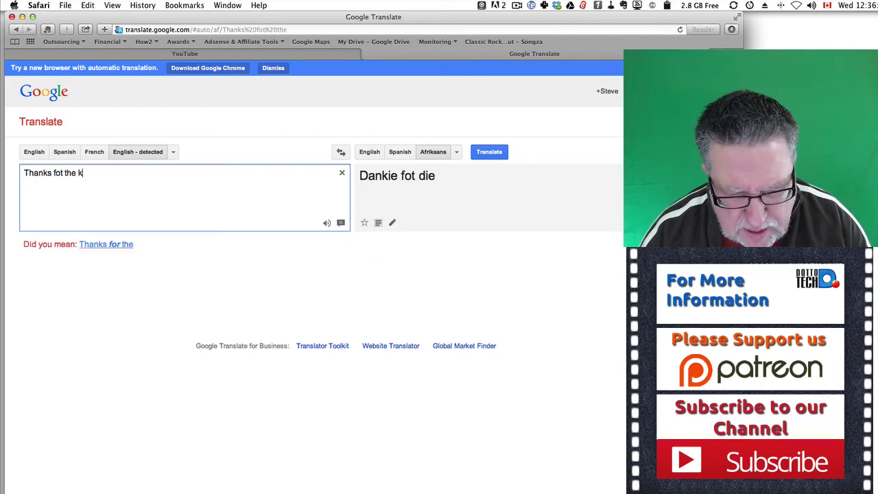
{"action": "type", "text": "ind"}
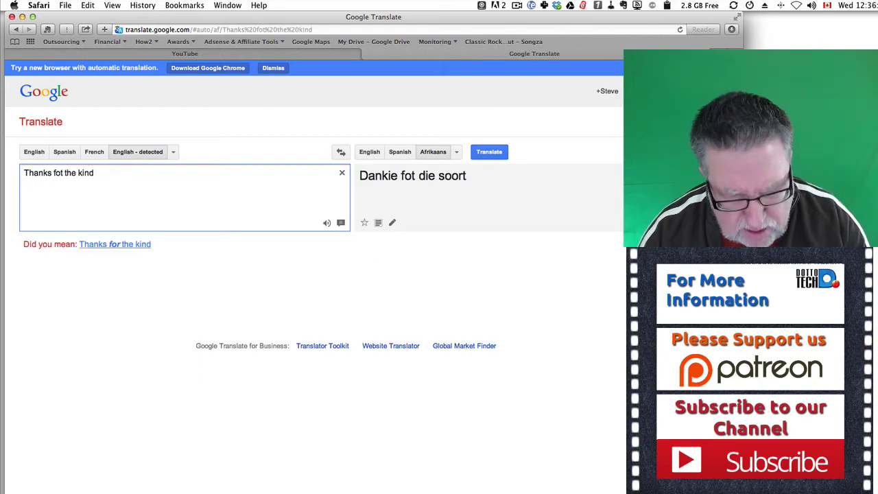
{"action": "type", "text": " commenst,"}
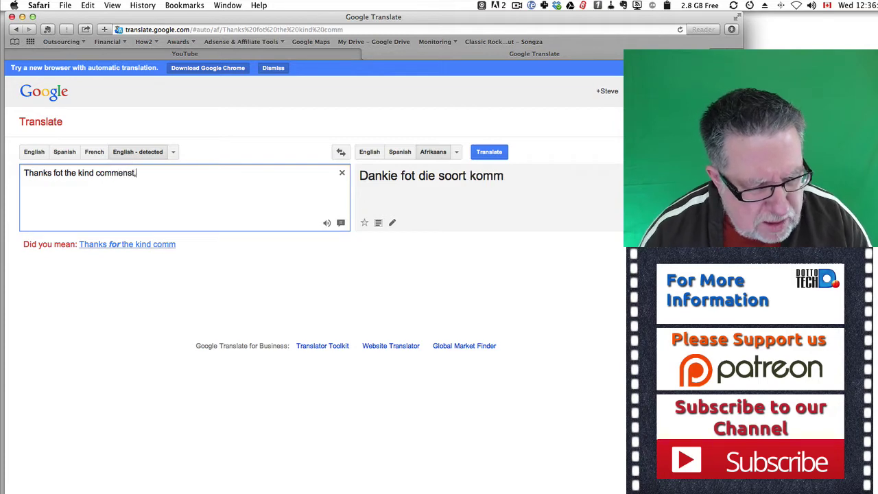
Step: Delete everything after "Thanks" in the source text
{"action": "key", "text": "BackSpace"}
{"action": "key", "text": "BackSpace"}
{"action": "key", "text": "BackSpace"}
{"action": "key", "text": "BackSpace"}
{"action": "key", "text": "BackSpace"}
{"action": "key", "text": "BackSpace"}
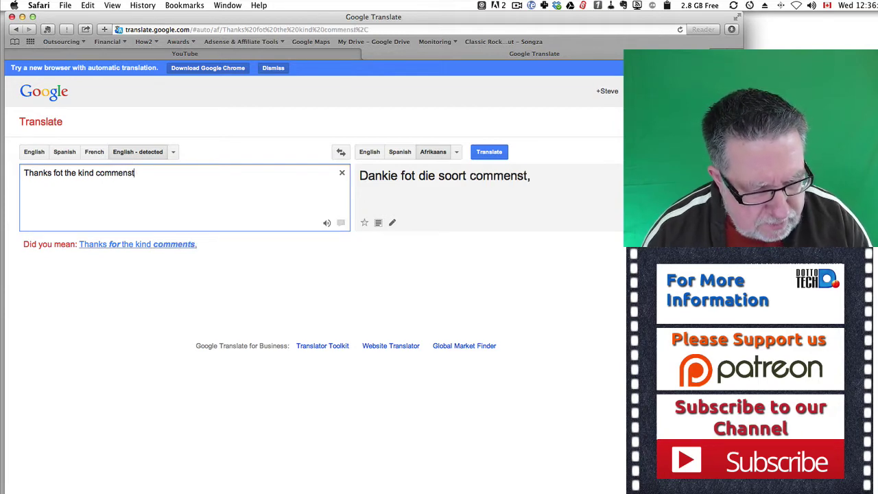
{"action": "key", "text": "BackSpace"}
{"action": "key", "text": "BackSpace"}
{"action": "key", "text": "BackSpace"}
{"action": "key", "text": "BackSpace"}
{"action": "key", "text": "BackSpace"}
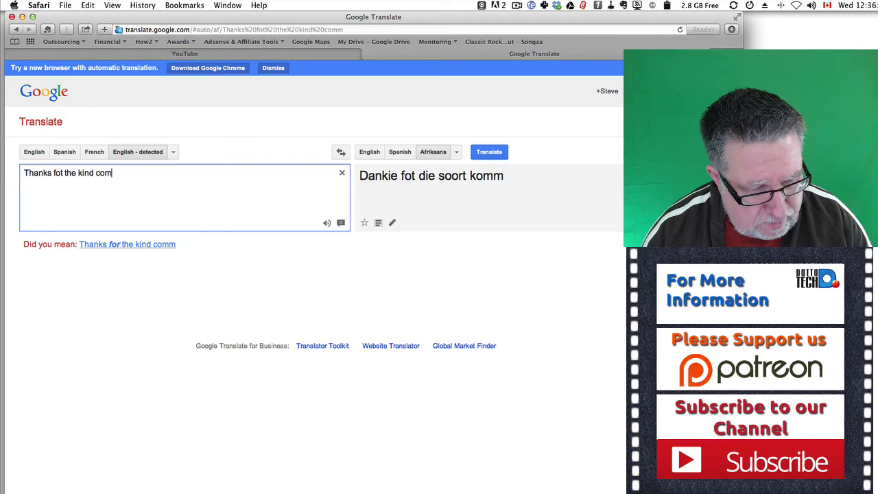
{"action": "key", "text": "BackSpace"}
{"action": "key", "text": "BackSpace"}
{"action": "key", "text": "BackSpace"}
{"action": "key", "text": "BackSpace"}
{"action": "key", "text": "BackSpace"}
{"action": "key", "text": "BackSpace"}
{"action": "key", "text": "BackSpace"}
{"action": "key", "text": "BackSpace"}
{"action": "key", "text": "BackSpace"}
{"action": "key", "text": "BackSpace"}
{"action": "key", "text": "BackSpace"}
{"action": "key", "text": "BackSpace"}
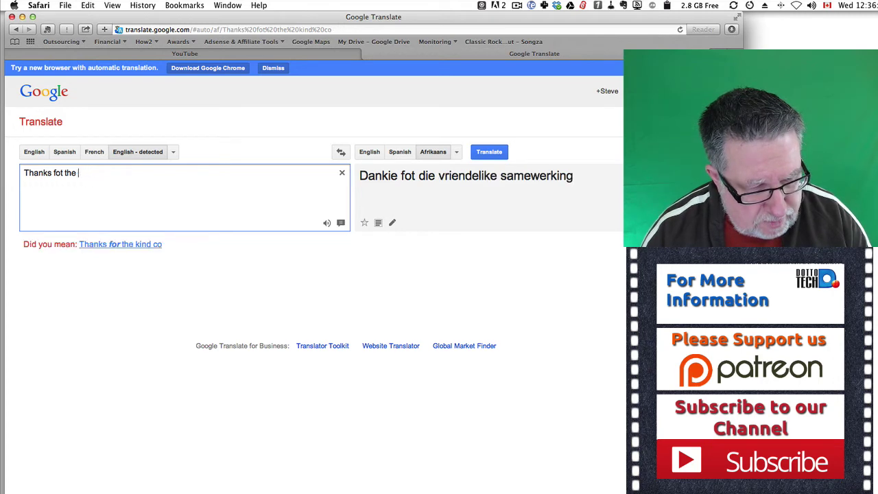
{"action": "key", "text": "BackSpace"}
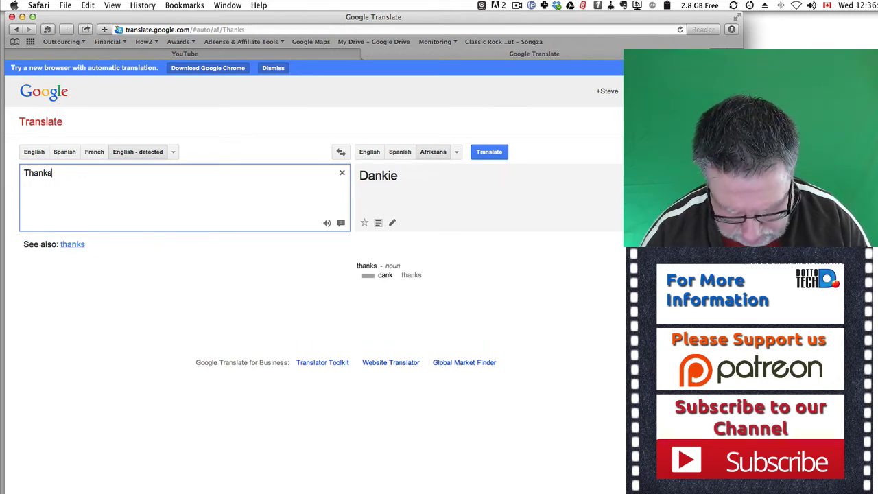
Step: Extend the source text to read "Thanks, I appreciate the comments! Have a great day from vancouver"
{"action": "type", "text": ", "}
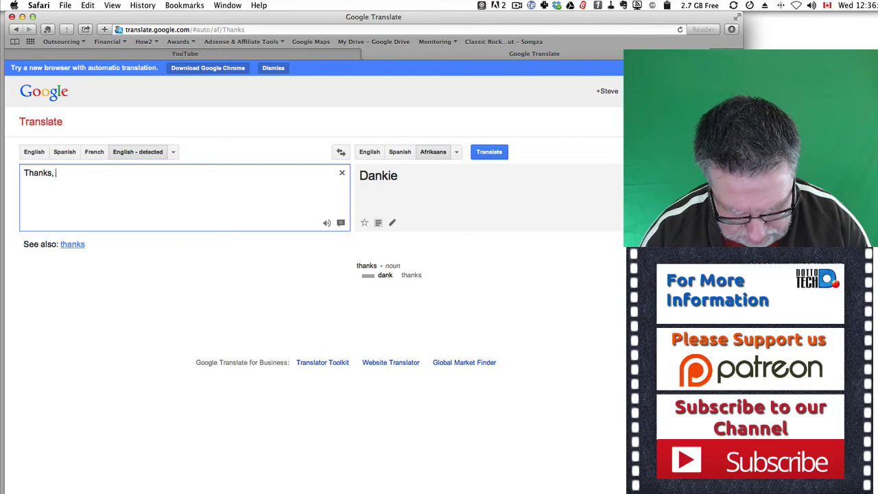
{"action": "type", "text": "I apprec"}
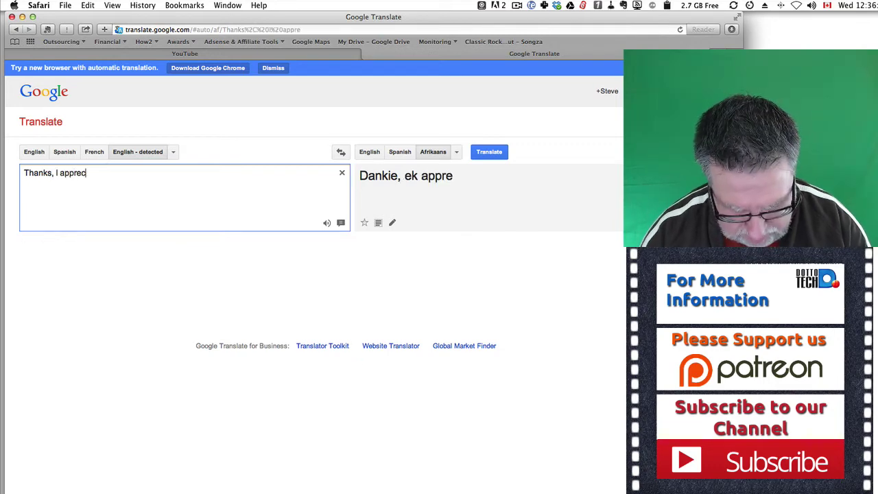
{"action": "type", "text": "iate the "}
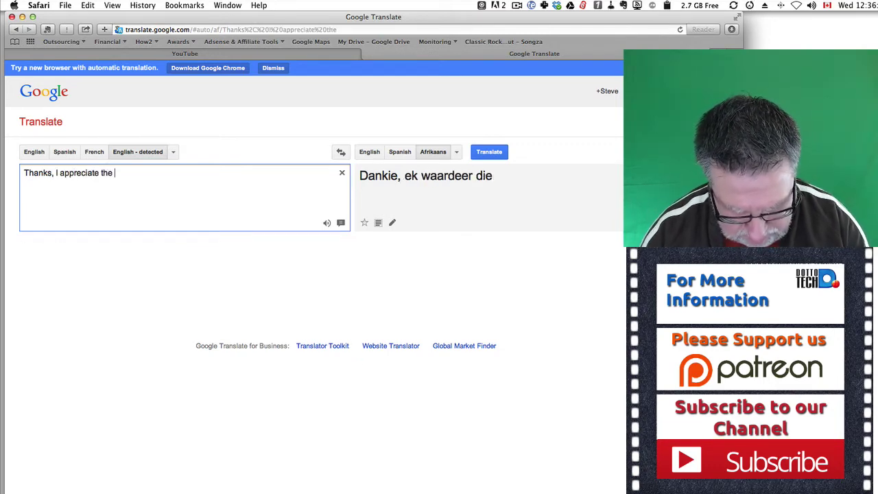
{"action": "type", "text": "comment"}
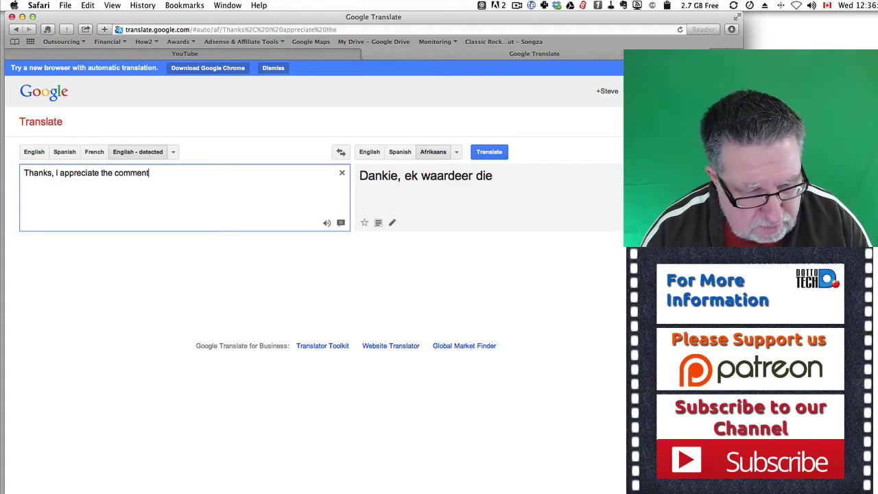
{"action": "type", "text": "s!@ H"}
{"action": "key", "text": "BackSpace"}
{"action": "key", "text": "BackSpace"}
{"action": "key", "text": "BackSpace"}
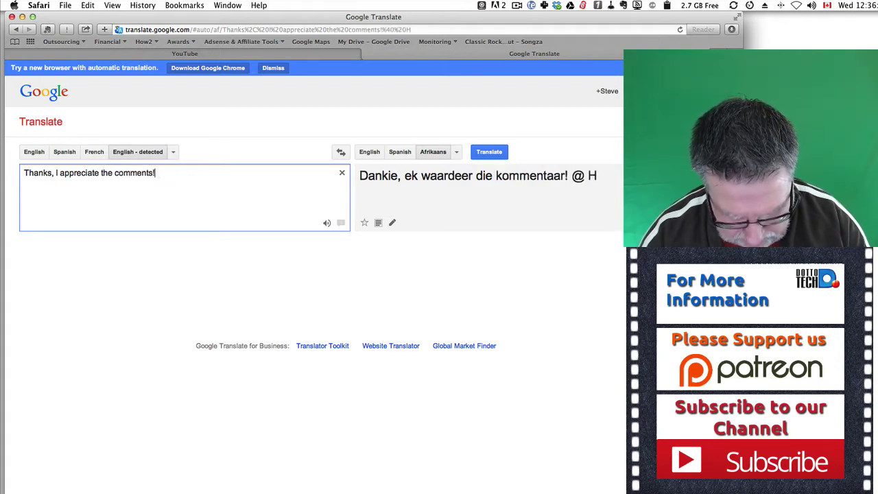
{"action": "type", "text": "Have a g"}
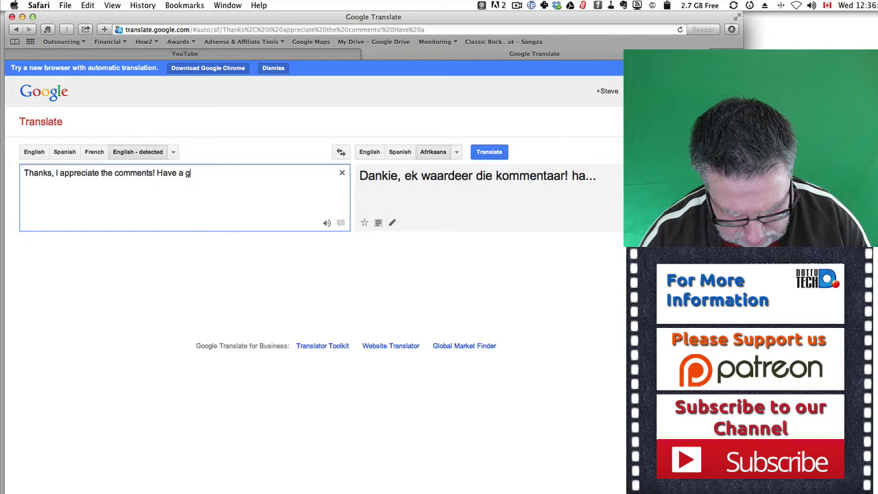
{"action": "type", "text": "reat day "}
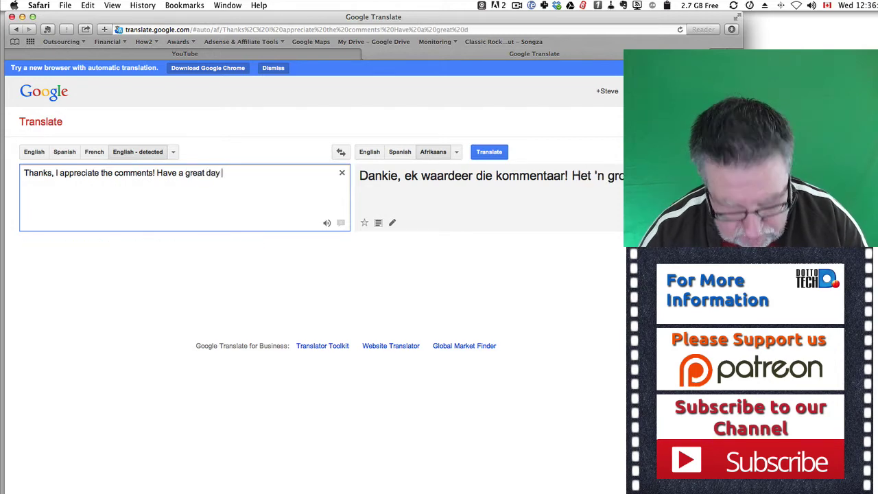
{"action": "type", "text": "vfom vancouver"}
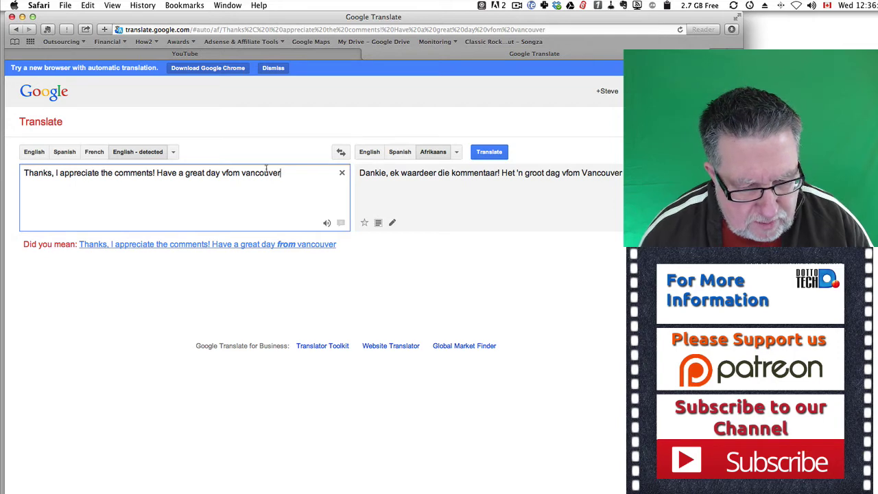
{"action": "double_click", "coordinate": [225, 173]}
{"action": "type", "text": "from"}
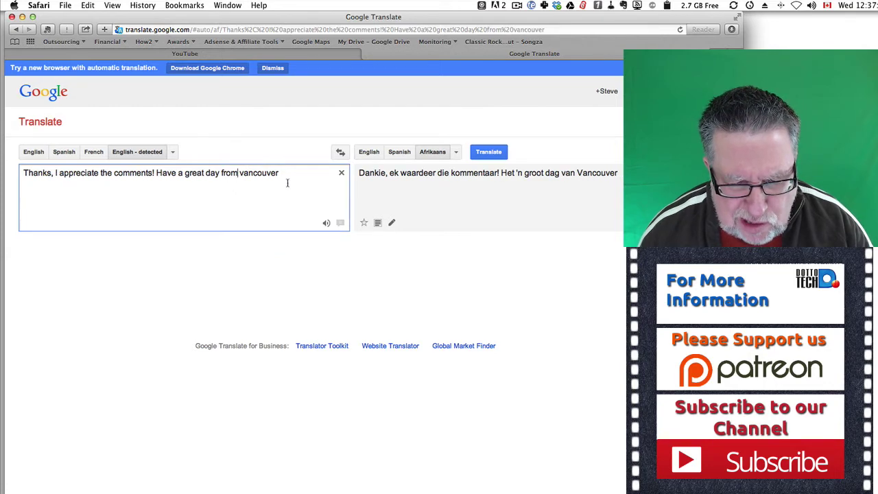
Step: Set the target language to Dutch and capitalize "Vancouver" in the source text
{"action": "left_click", "coordinate": [456, 154]}
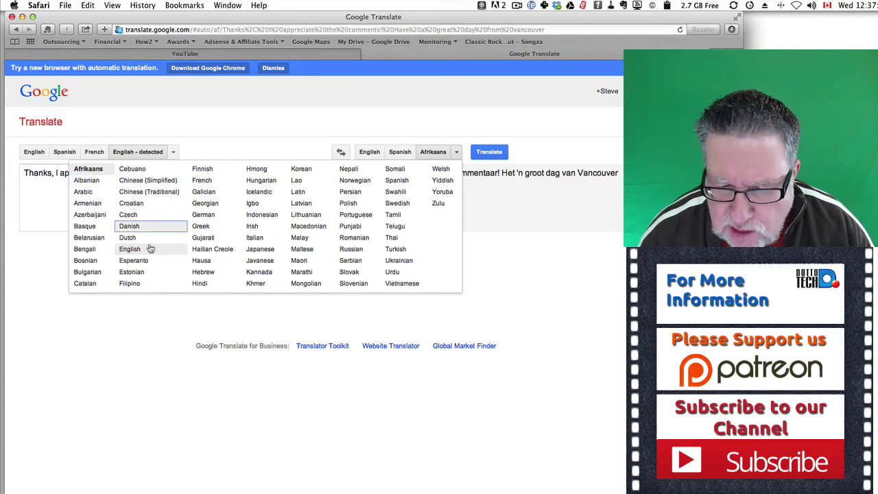
{"action": "left_click", "coordinate": [128, 238]}
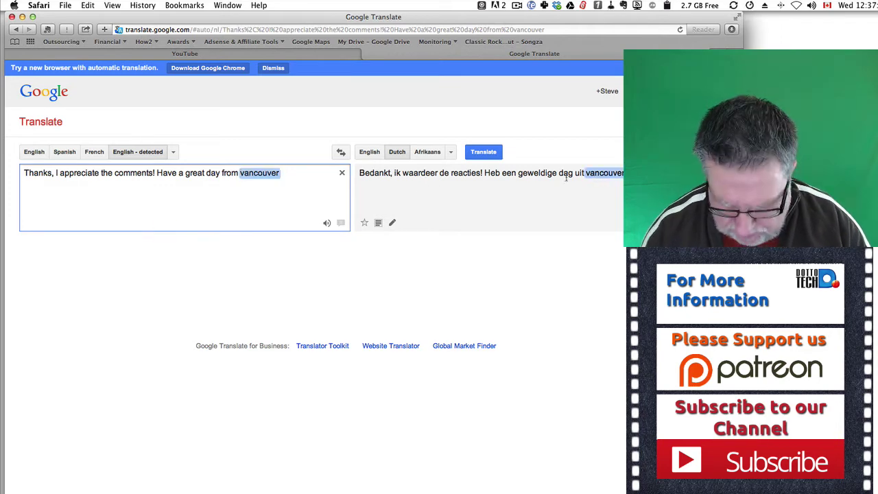
{"action": "left_click", "coordinate": [244, 173]}
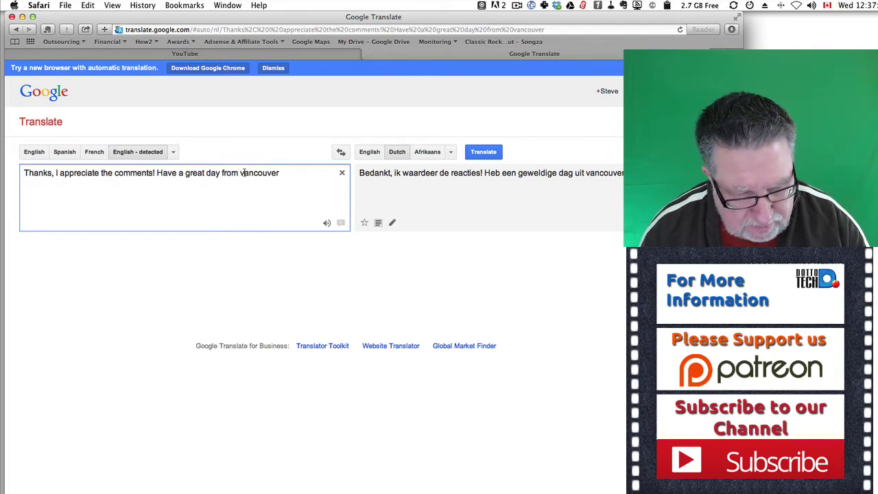
{"action": "key", "text": "BackSpace"}
{"action": "type", "text": "V"}
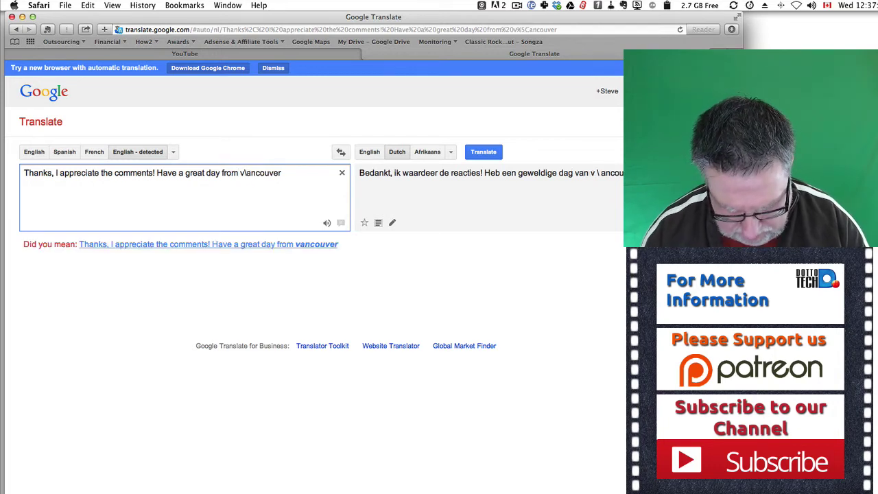
{"action": "key", "text": "BackSpace"}
{"action": "type", "text": "V"}
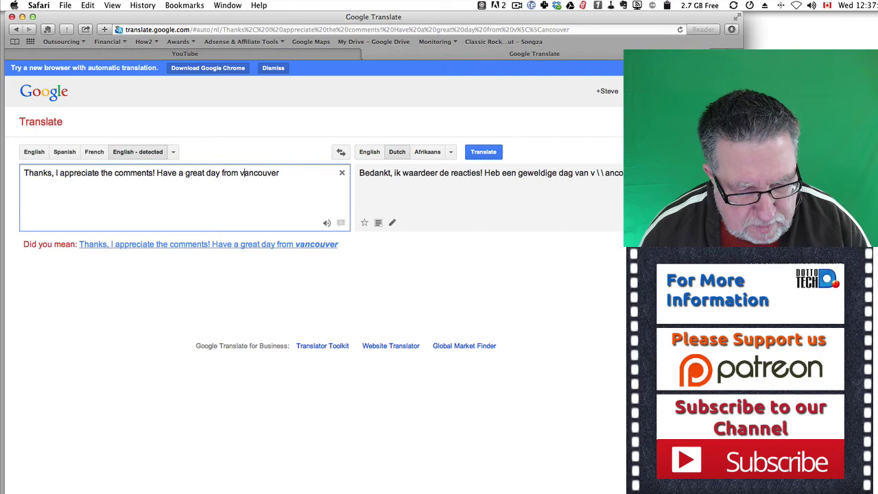
{"action": "left_click", "coordinate": [241, 173]}
{"action": "key", "text": "BackSpace"}
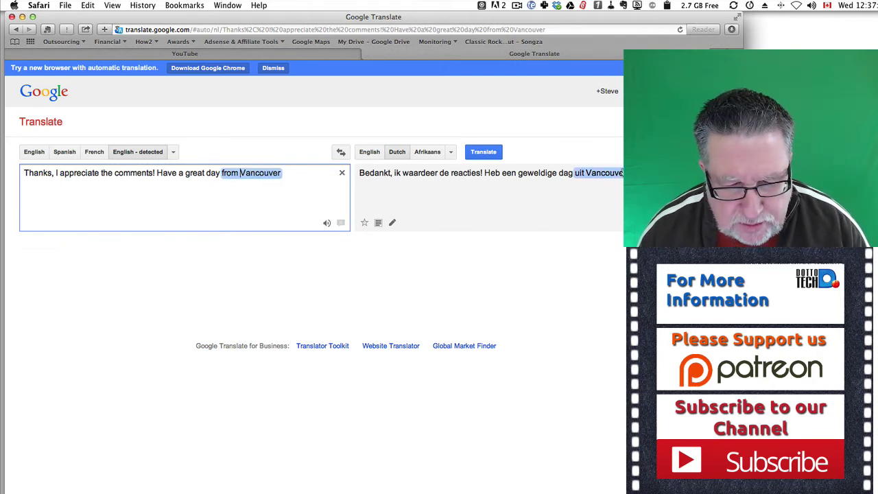
Step: Select the full Dutch translation and return to the YouTube comments list, clearing the selection on the Dutch comment
{"action": "left_click_drag", "start_coordinate": [621, 173], "coordinate": [358, 173]}
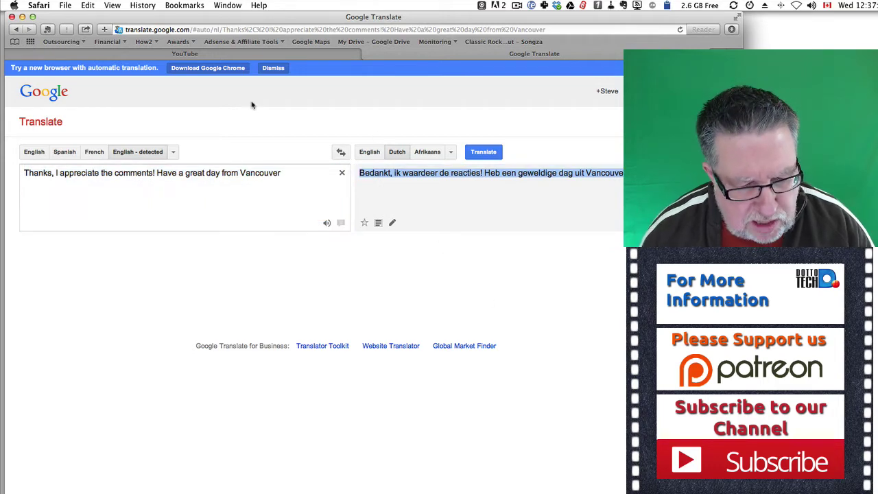
{"action": "left_click", "coordinate": [299, 54]}
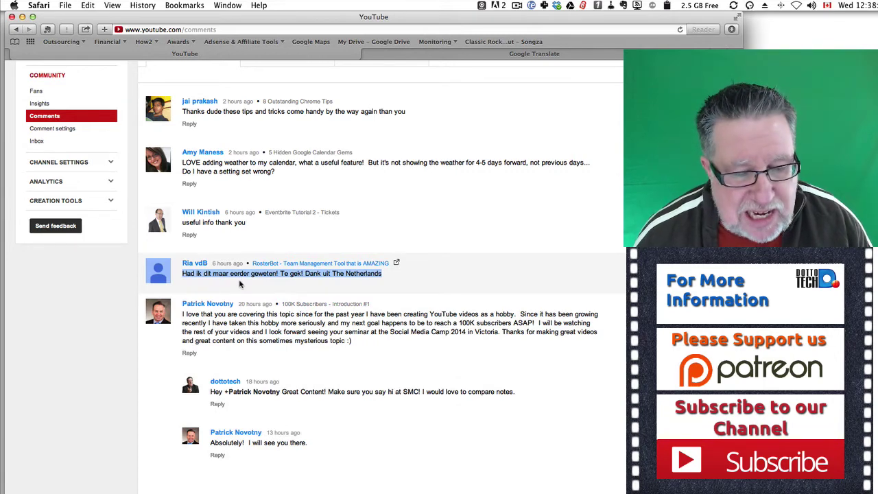
{"action": "key", "text": "super+c"}
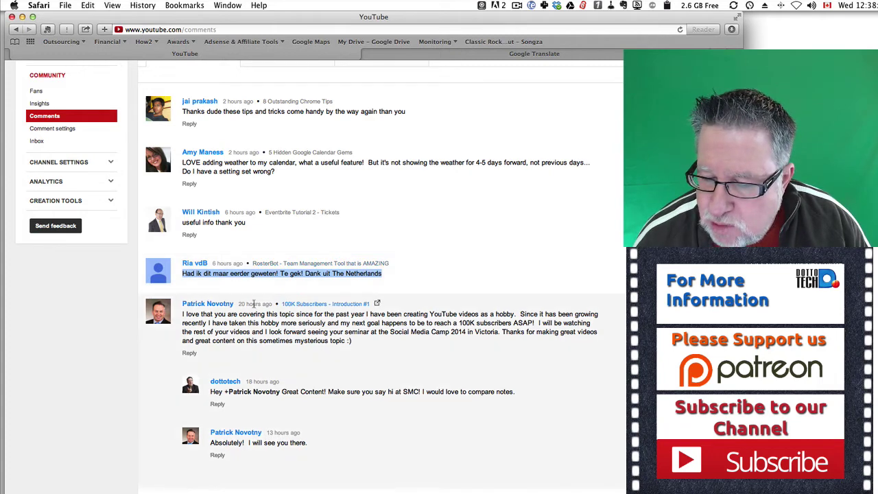
{"action": "left_click", "coordinate": [480, 274]}
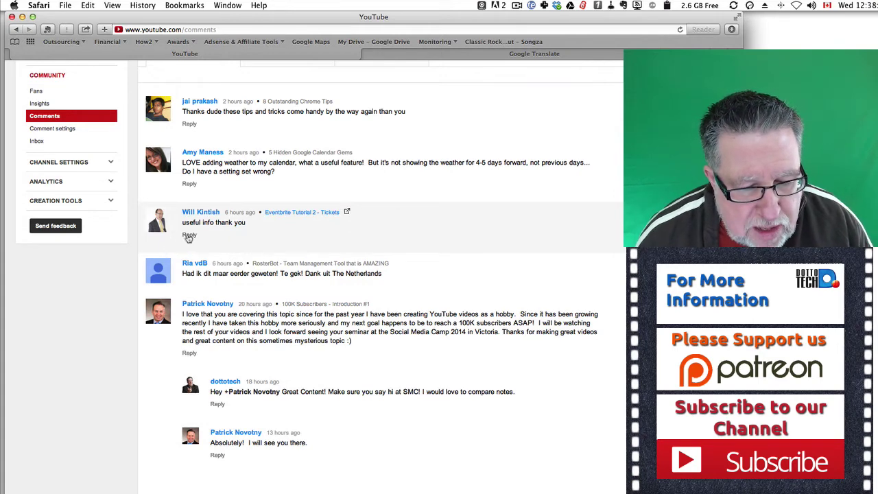
Step: Start a reply to the comment on "Eventbrite Tutorial 2 - Tickets" and insert a + mention of its author from the suggested people
{"action": "left_click", "coordinate": [188, 236]}
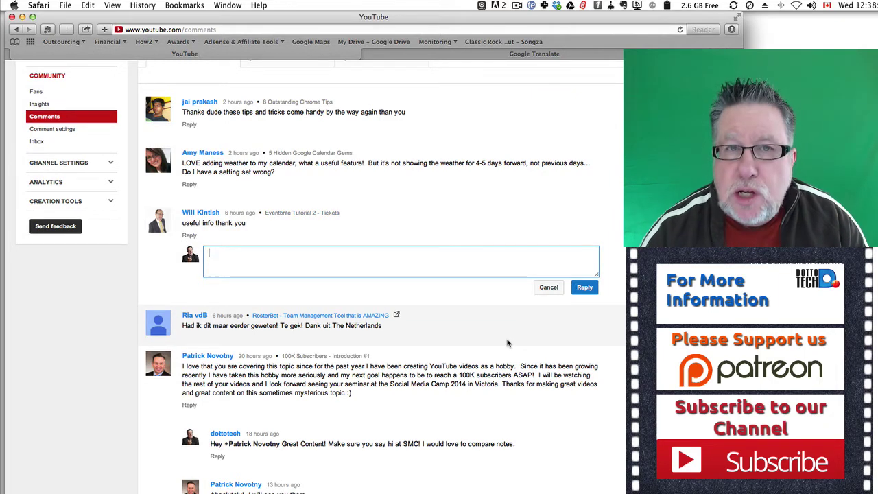
{"action": "type", "text": "+"}
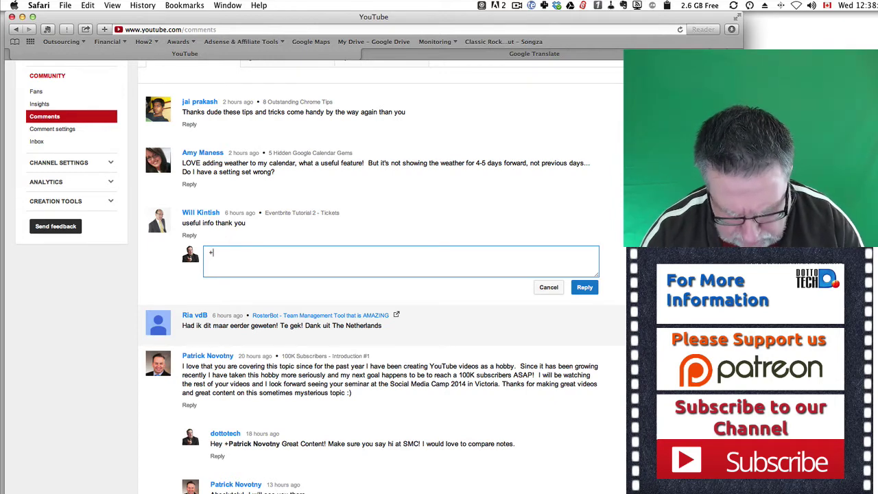
{"action": "type", "text": "Wi"}
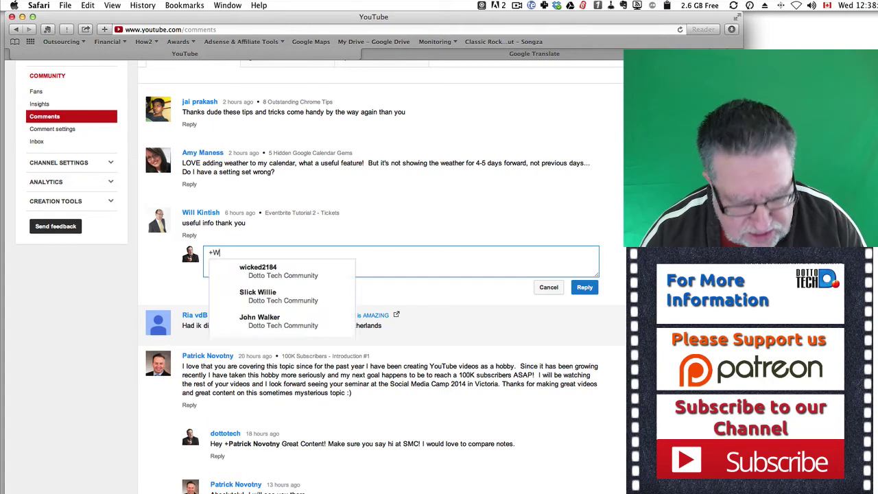
{"action": "key", "text": "BackSpace"}
{"action": "key", "text": "BackSpace"}
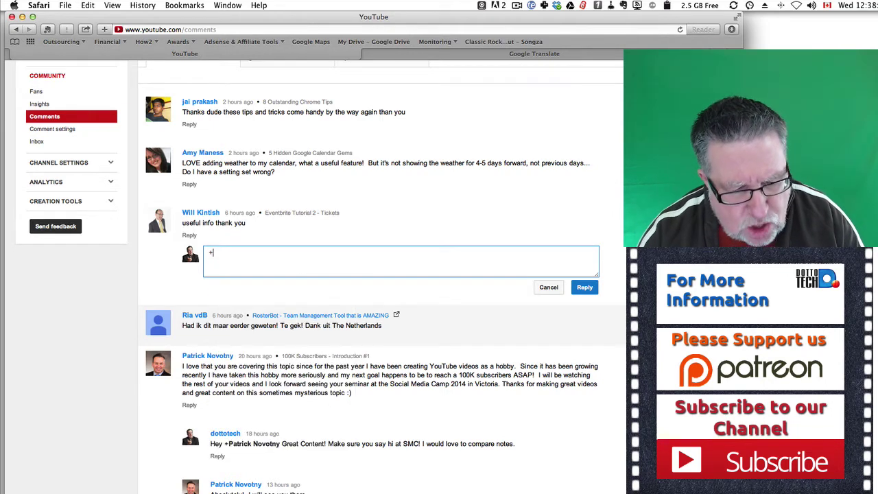
{"action": "type", "text": "Will"}
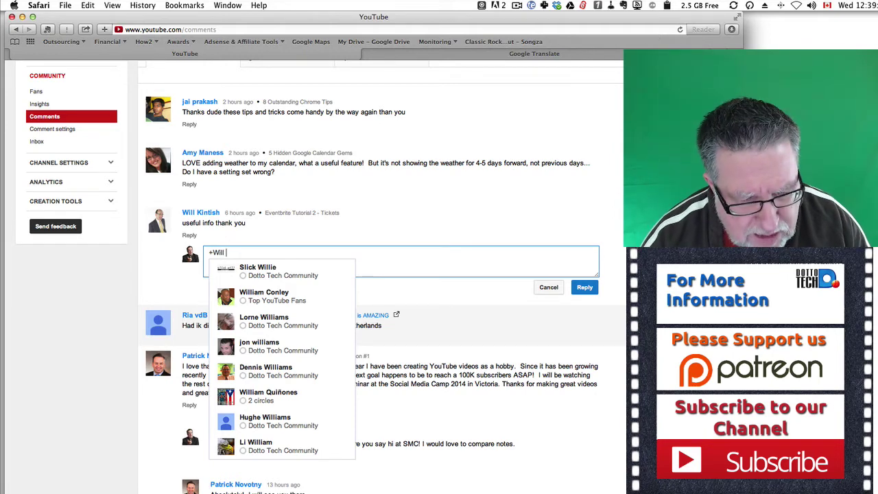
{"action": "type", "text": "in"}
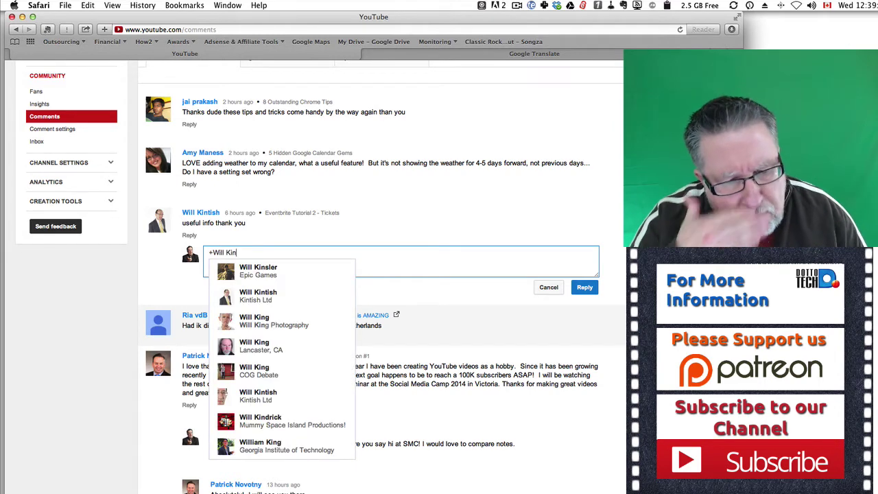
{"action": "left_click", "coordinate": [254, 293]}
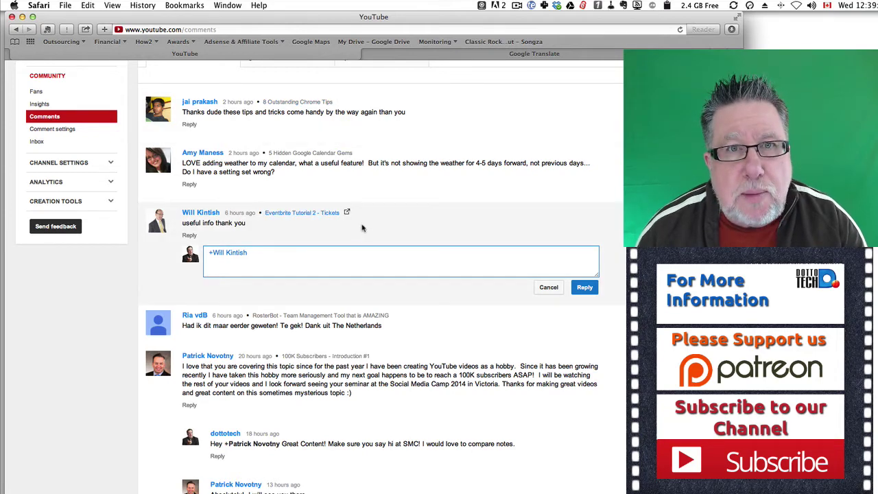
Step: Open the community Insights page for the Top YouTube Fans circle
{"action": "scroll", "coordinate": [363, 228], "scroll_direction": "up", "scroll_amount": 2}
{"action": "scroll", "coordinate": [362, 227], "scroll_direction": "up", "scroll_amount": 1}
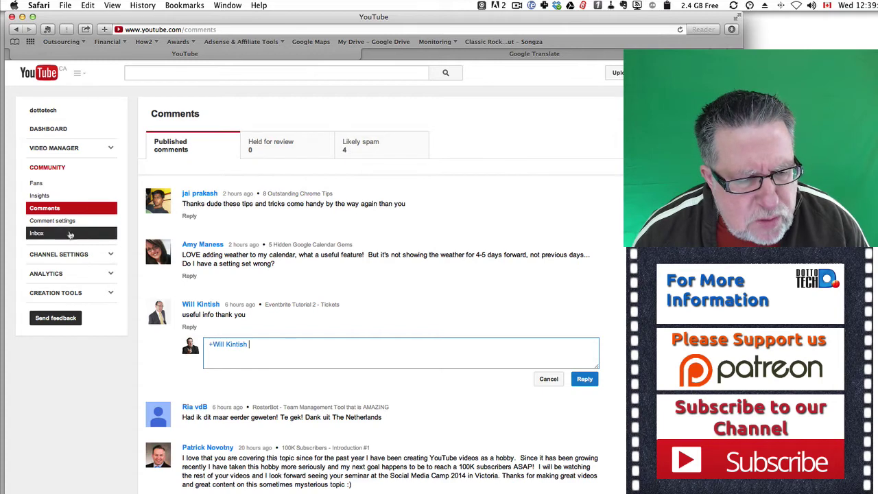
{"action": "left_click", "coordinate": [48, 198]}
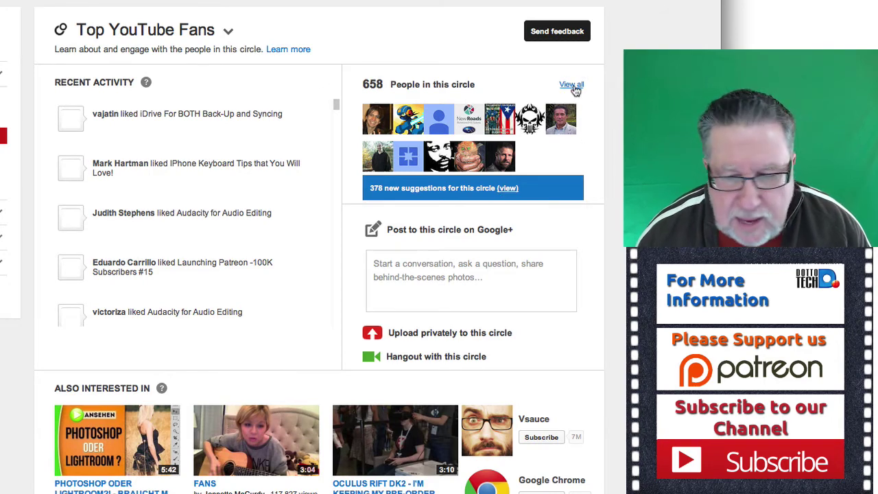
Step: View everyone in the Top YouTube Fans circle, check its new fan suggestions, and return to Insights
{"action": "left_click", "coordinate": [571, 85]}
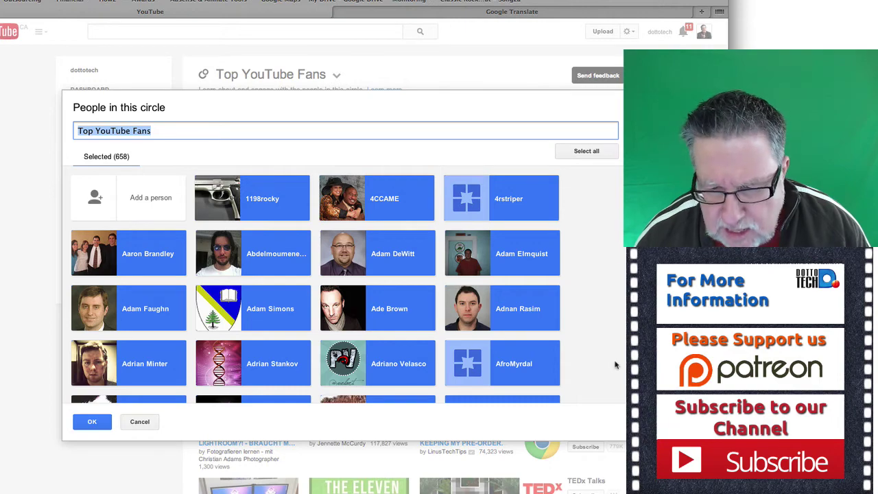
{"action": "left_click", "coordinate": [117, 424]}
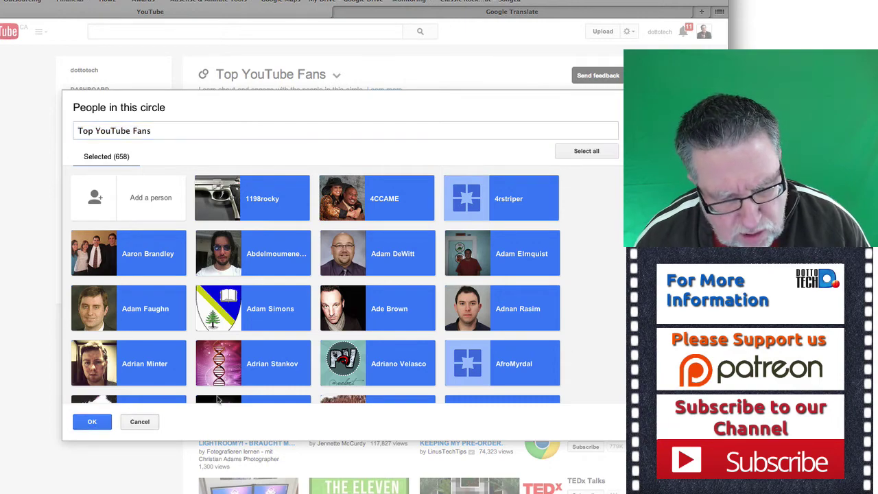
{"action": "left_click", "coordinate": [96, 424]}
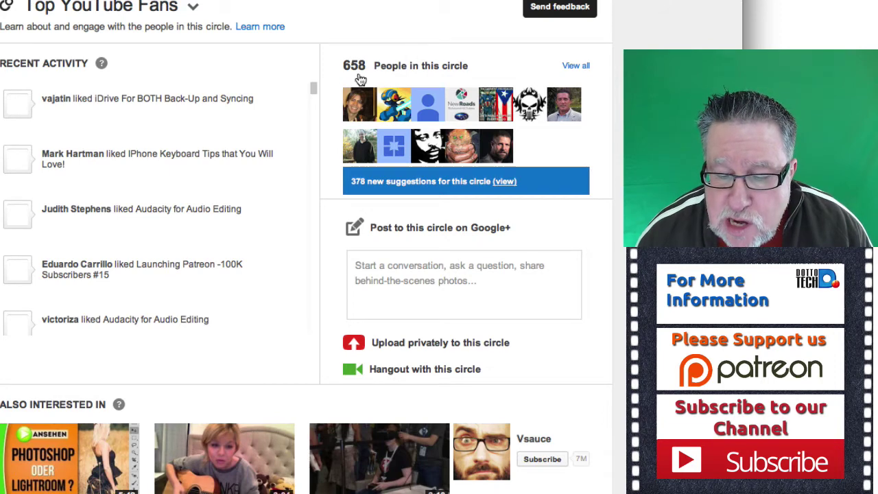
{"action": "left_click", "coordinate": [508, 184]}
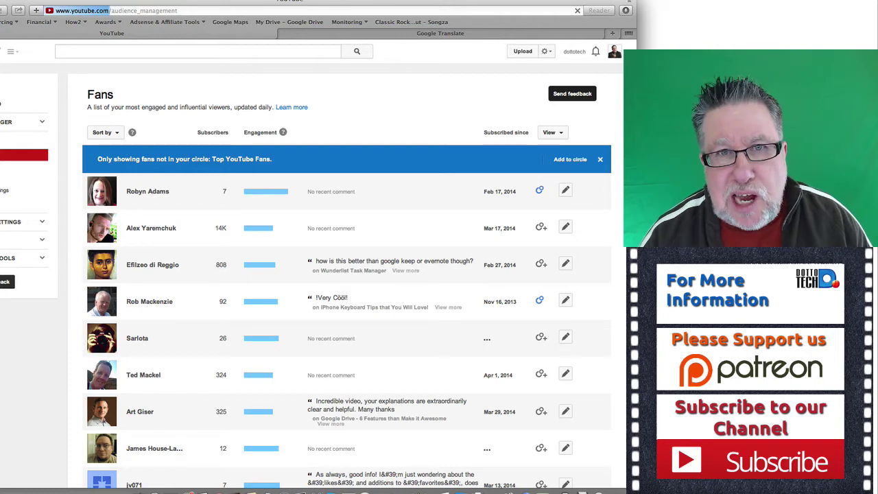
{"action": "left_click_drag", "start_coordinate": [108, 11], "coordinate": [177, 10]}
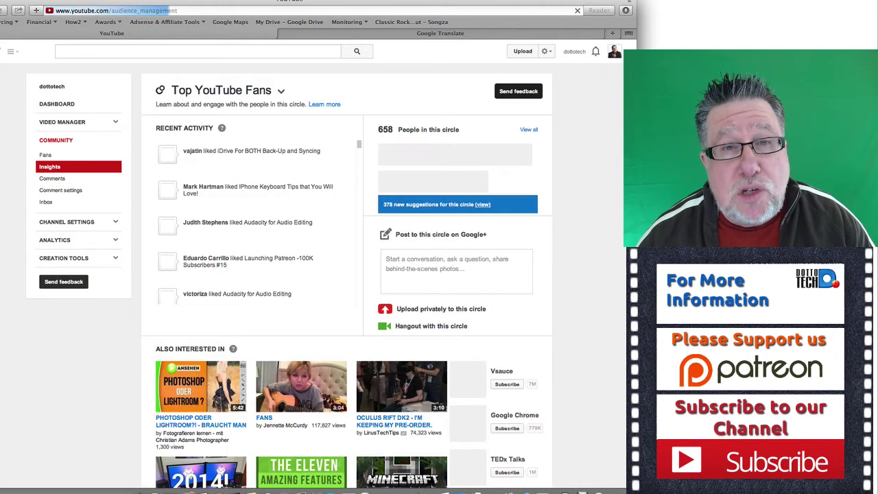